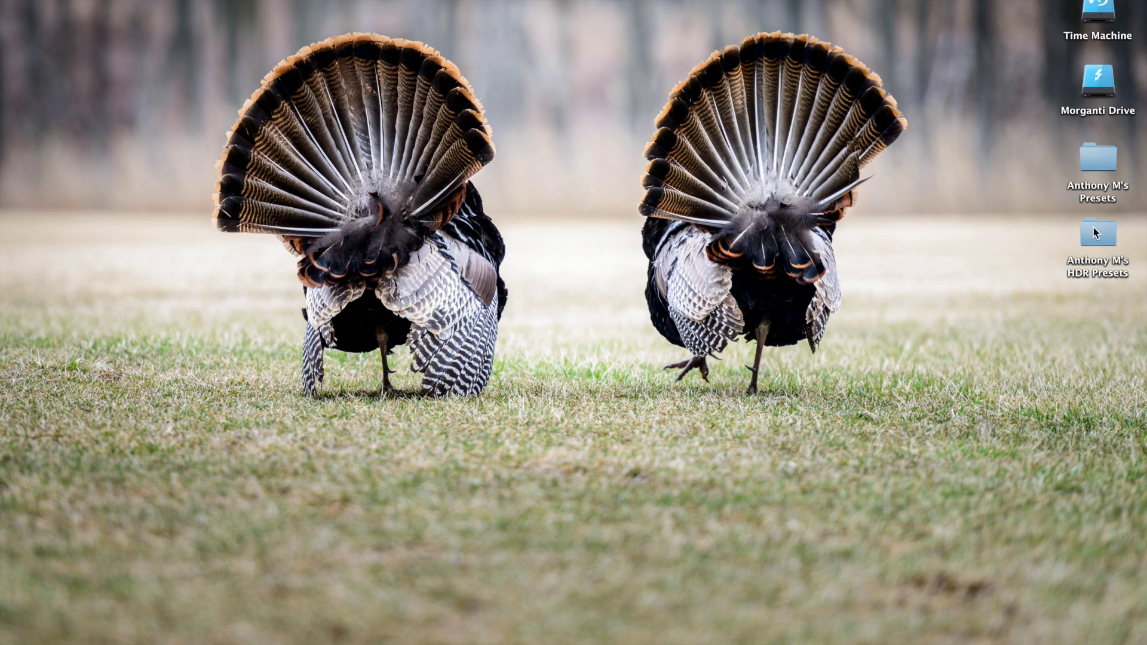
- Launch Lightroom on the landscape photo in Develop and expand the Presets panel's folder list
mouse_move(12, 454)
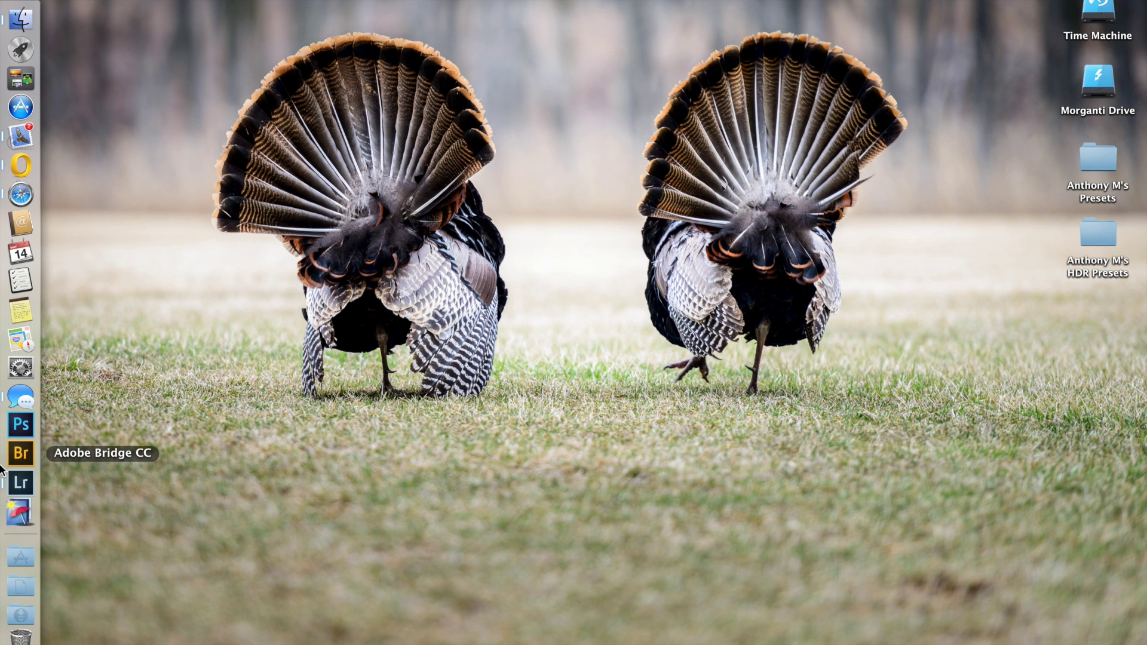
left_click(18, 481)
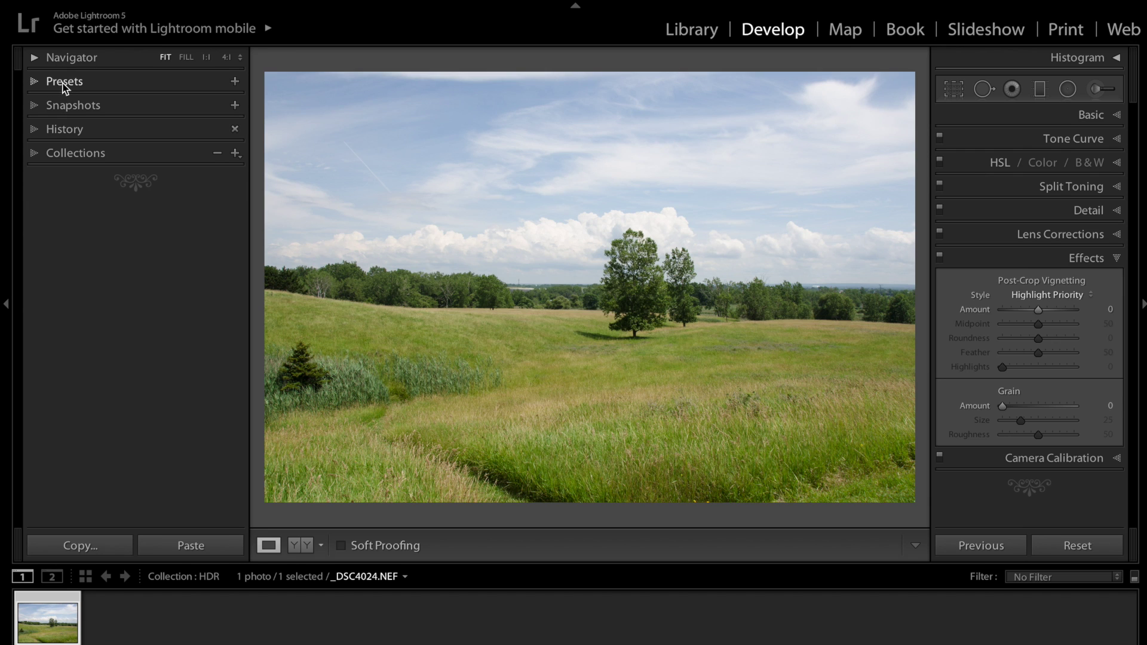
left_click(34, 82)
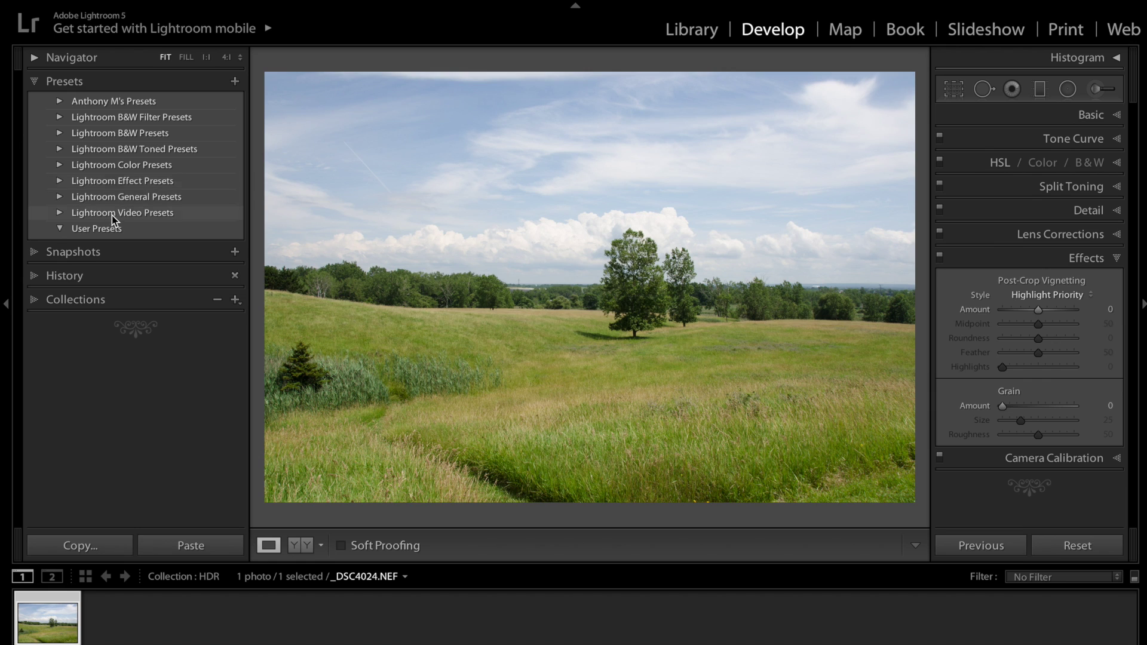
- Create a new preset folder named with the owner's name followed by 'HDR Presets'
right_click(112, 117)
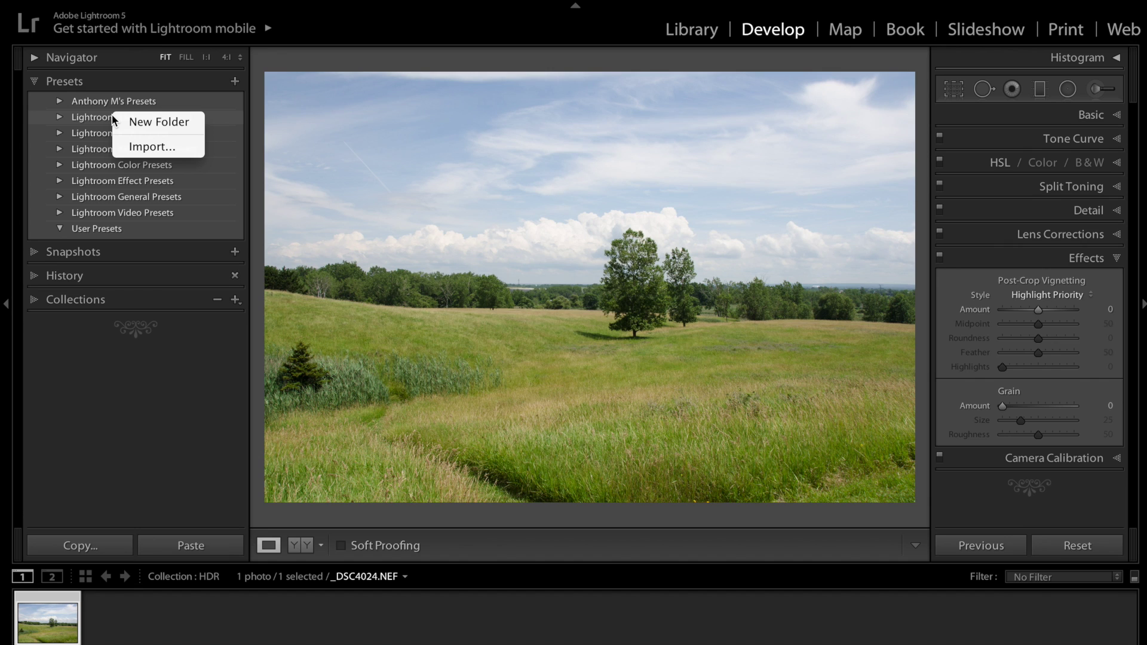
left_click(149, 123)
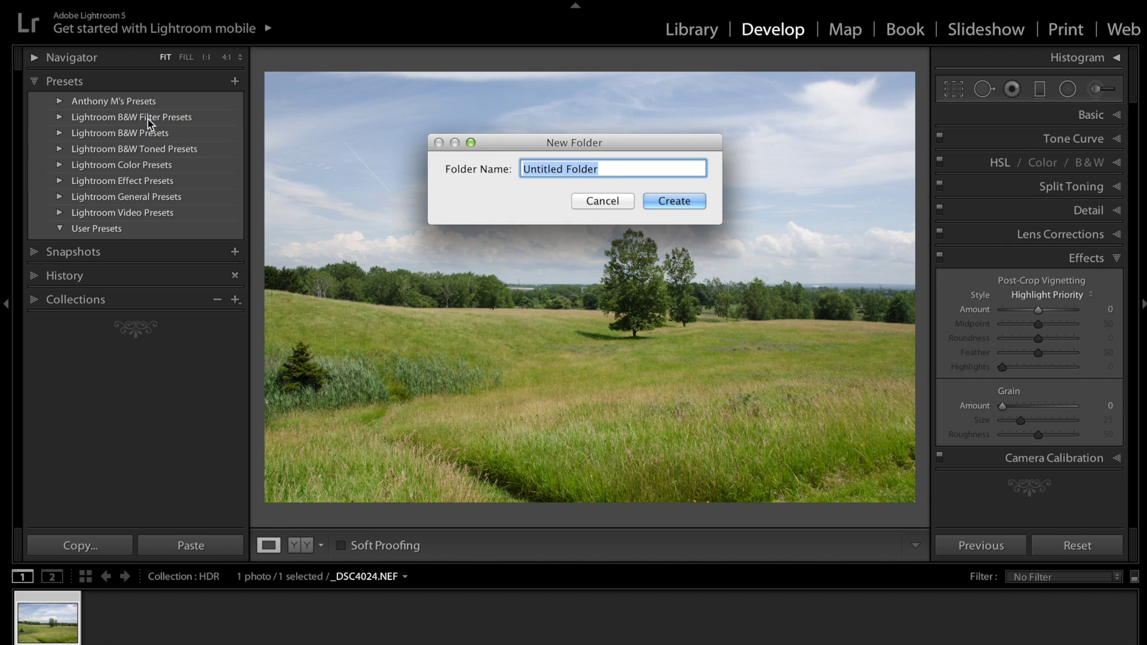
type("Anthony M")
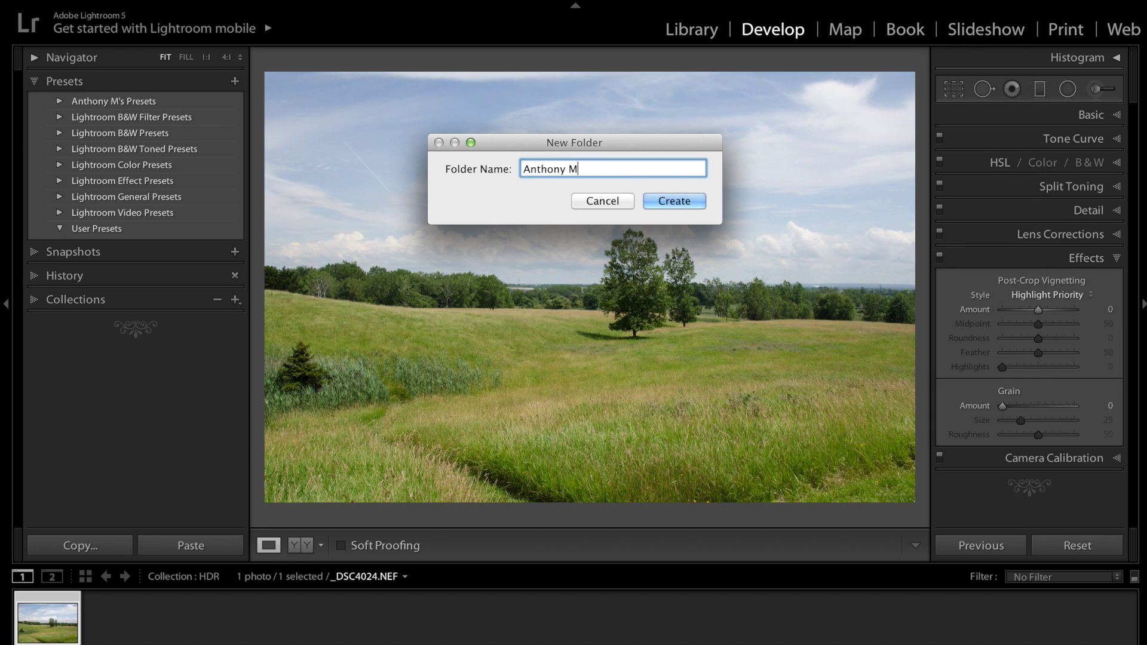
type("'s HDR Presets")
left_click(672, 206)
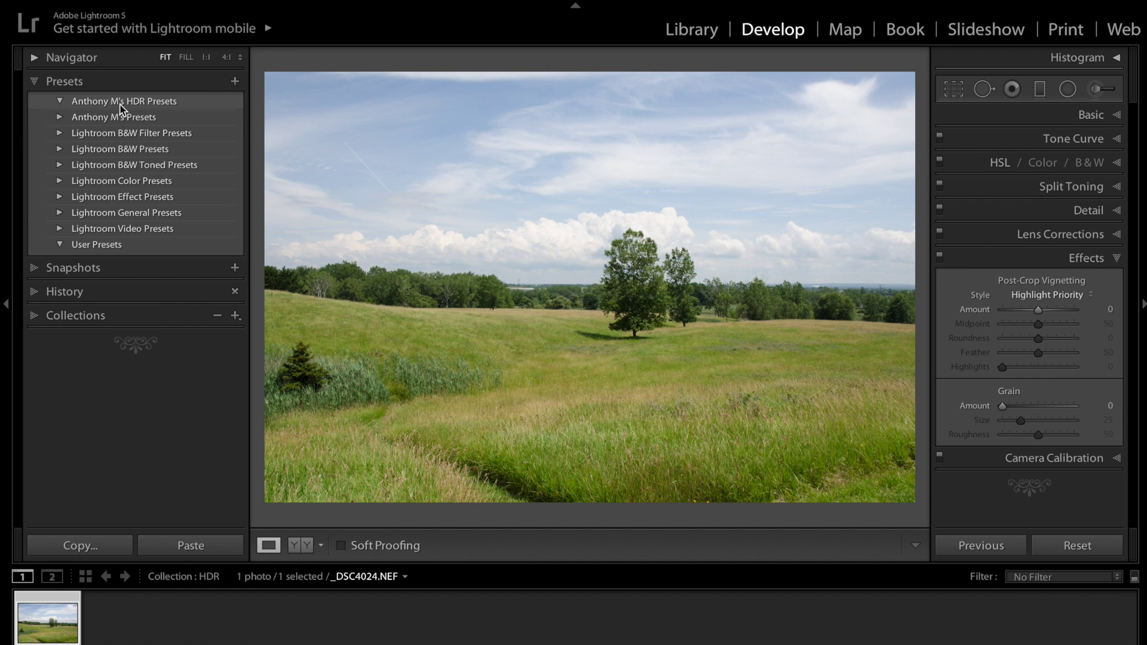
- Import all preset files from Desktop > HDR presets into the new folder, Bright Light Left HDR through Washed Out HDR
left_click(101, 100)
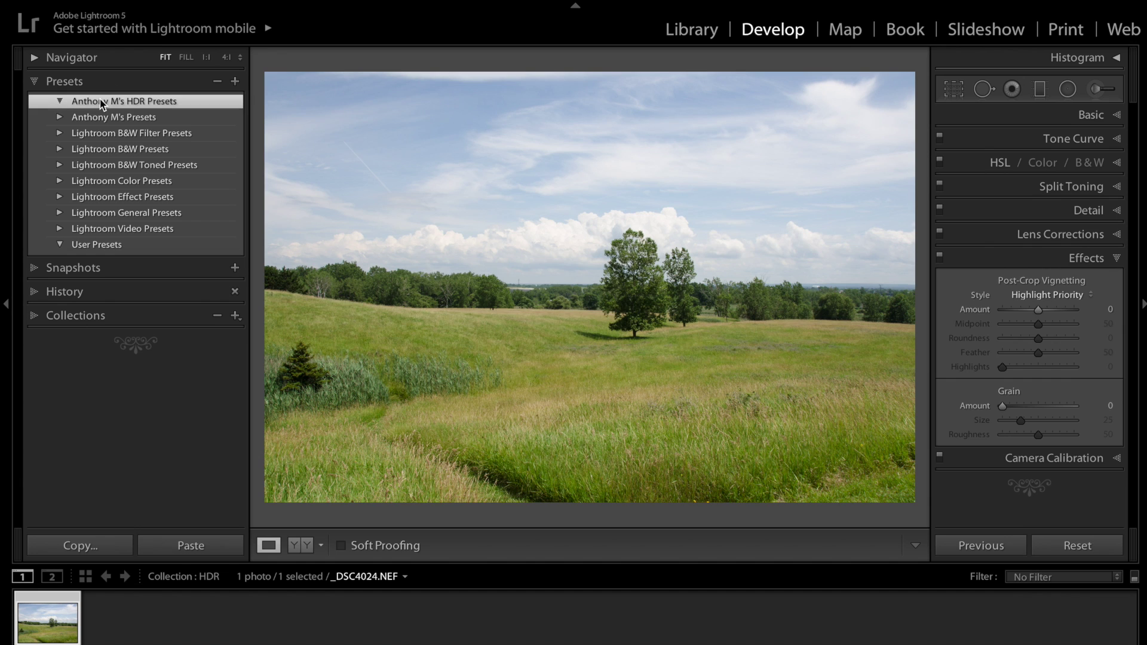
right_click(177, 103)
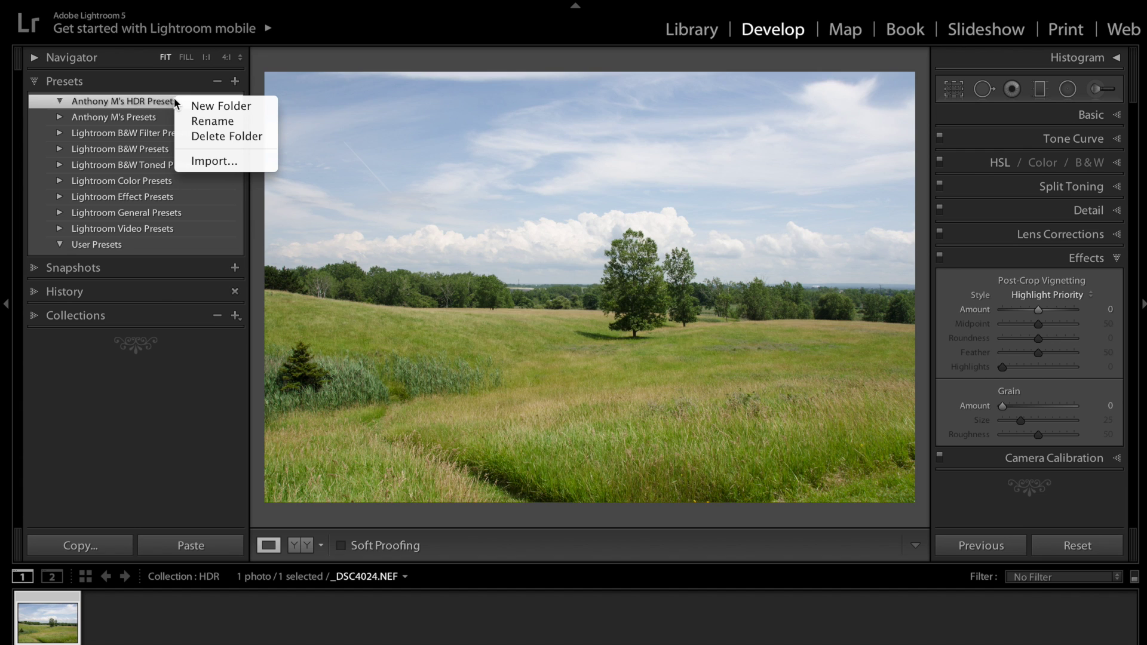
left_click(221, 161)
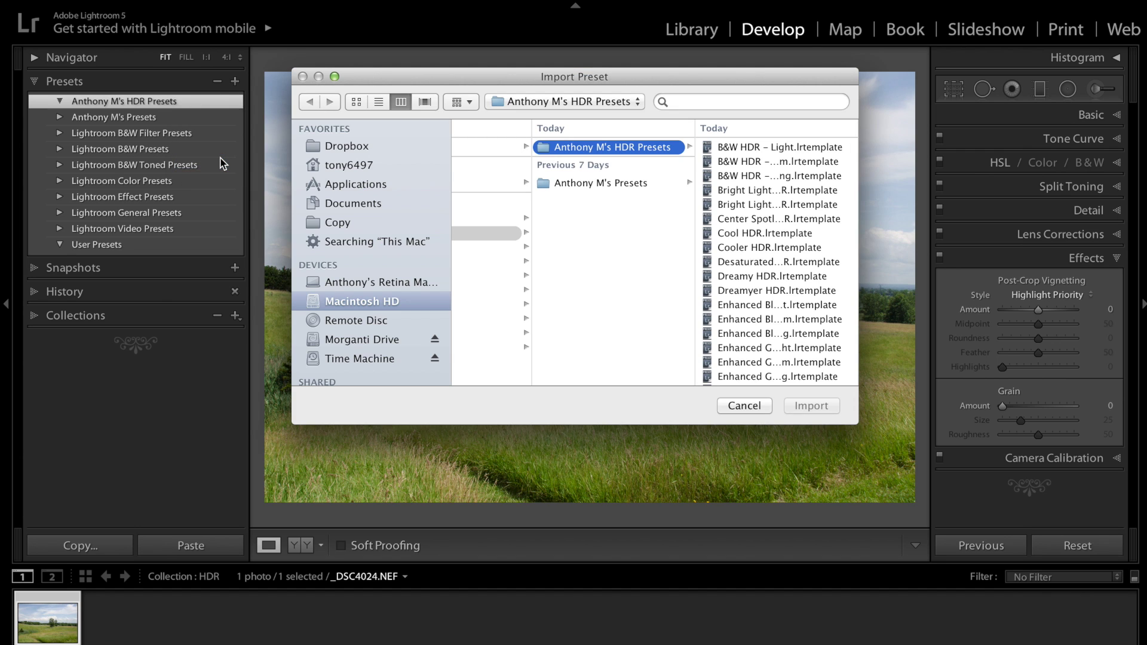
scroll(588, 203, "left", 5)
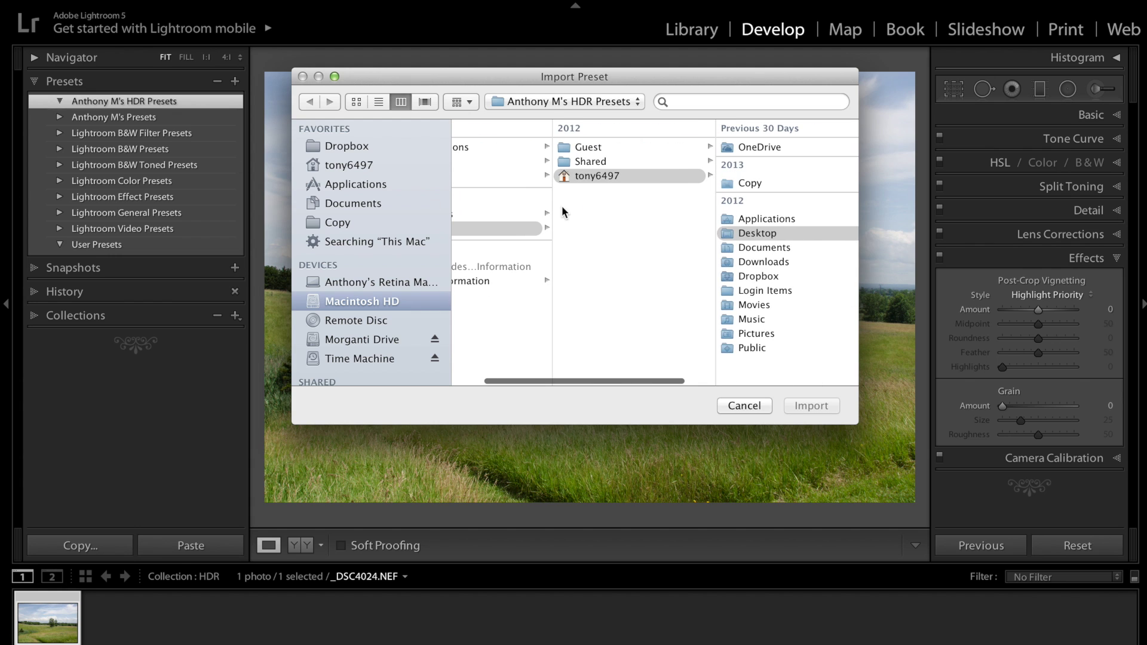
left_click(580, 177)
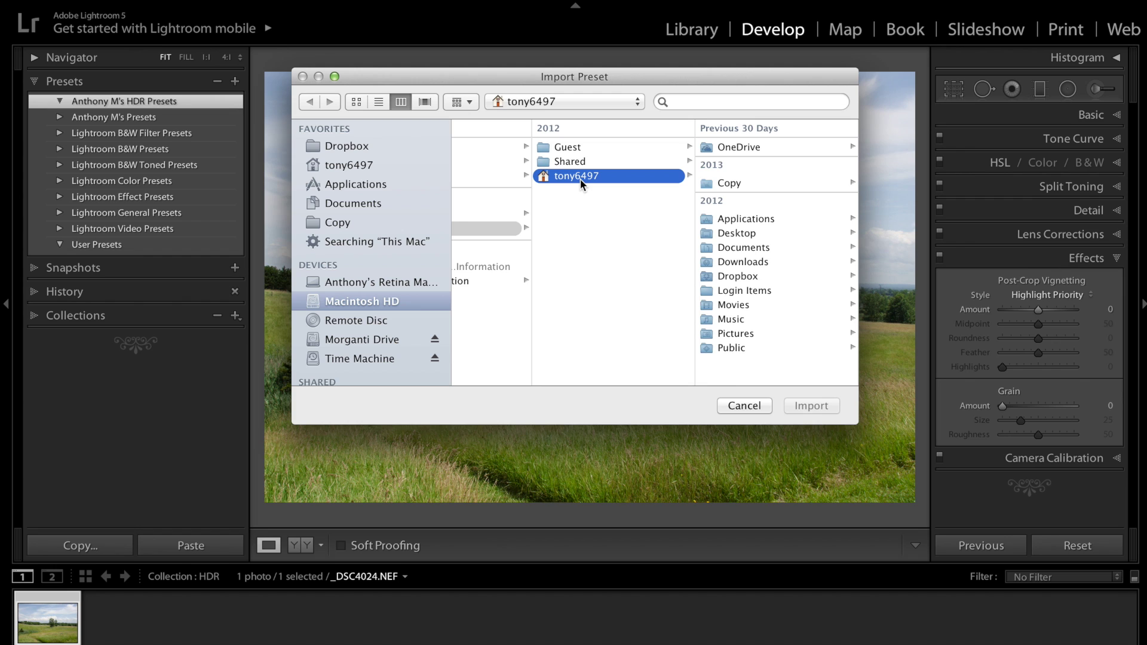
left_click(735, 233)
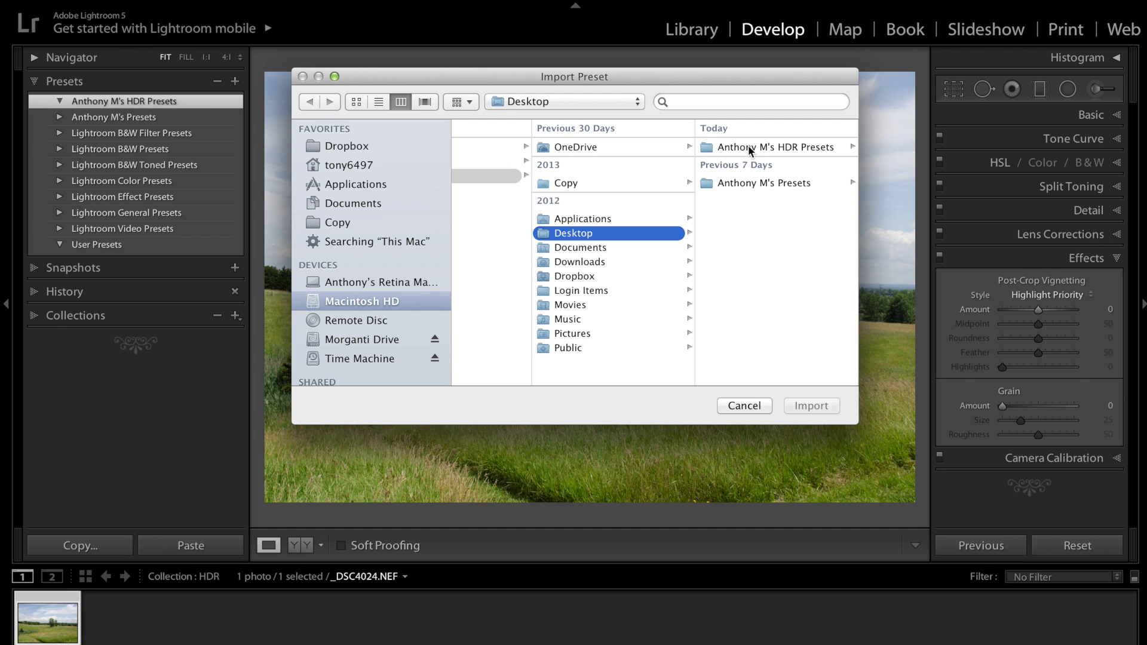
left_click(769, 147)
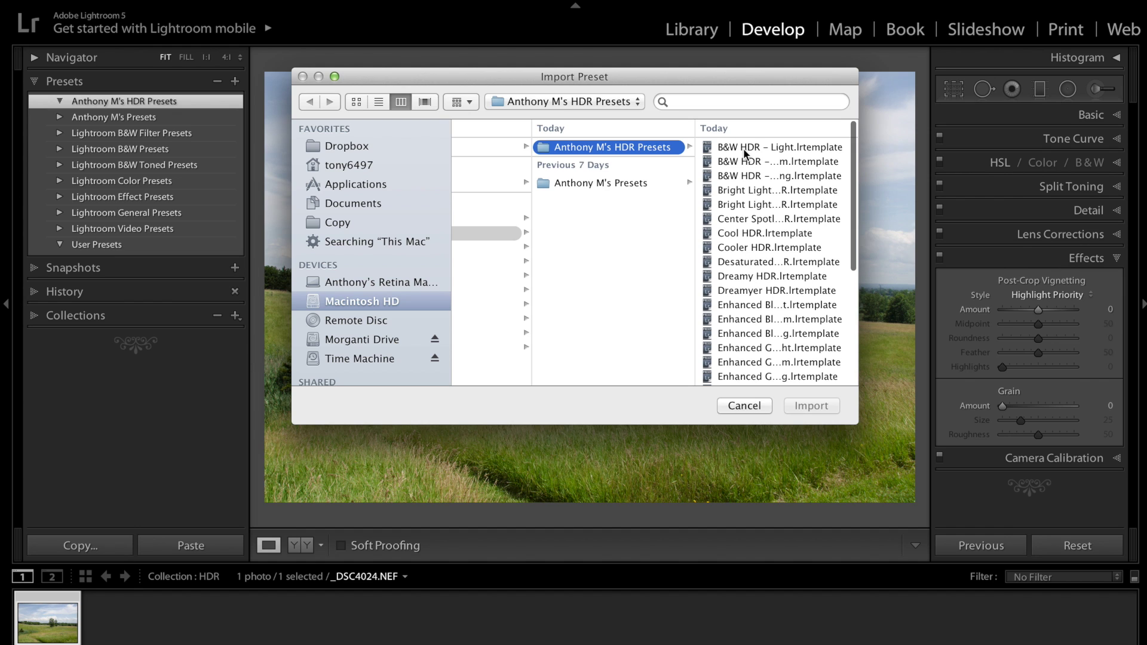
left_click(743, 148)
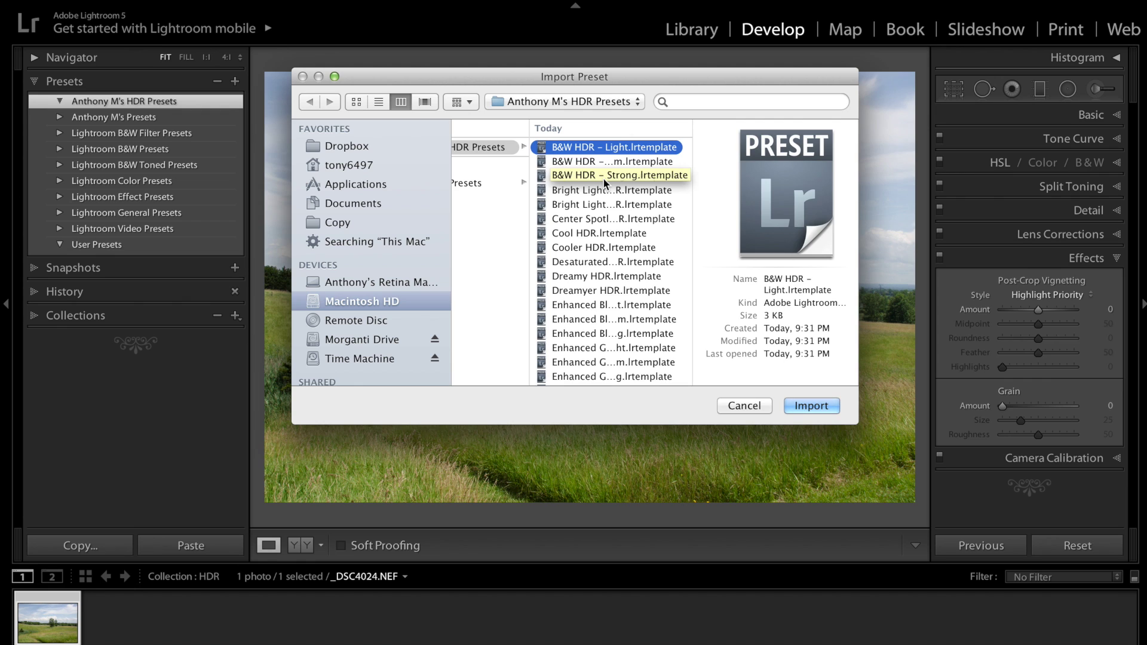
key("super+a")
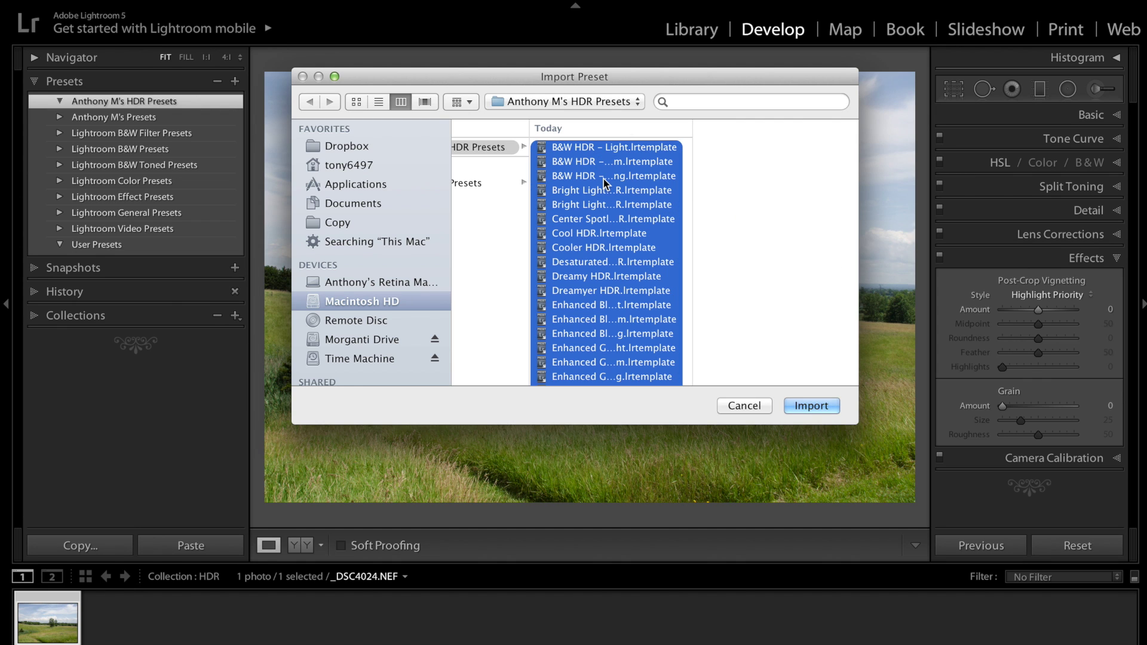
left_click(819, 403)
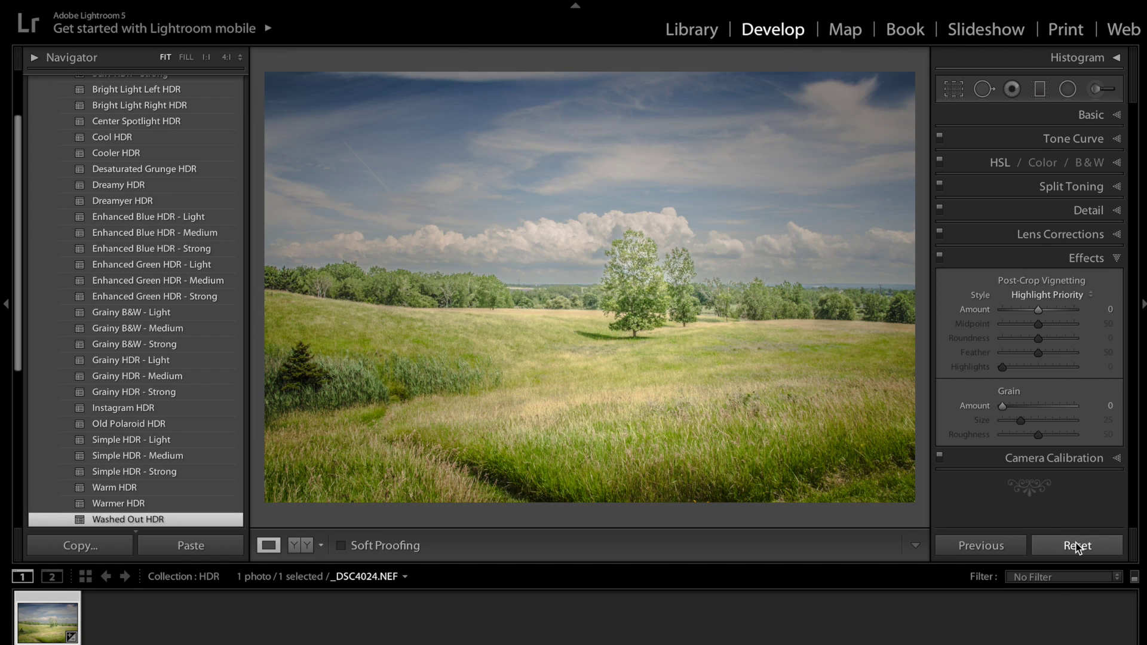
- Reset the photo to its original colours, then apply Simple HDR - Light and then Simple HDR - Medium
left_click(1078, 546)
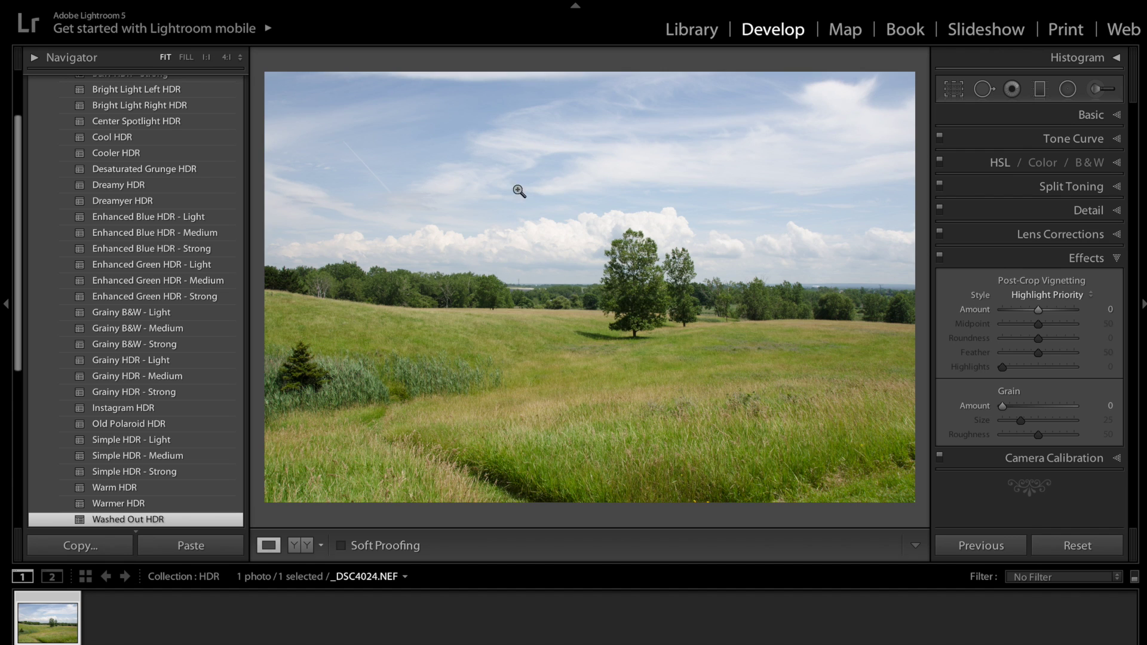
scroll(65, 107, "up", 5)
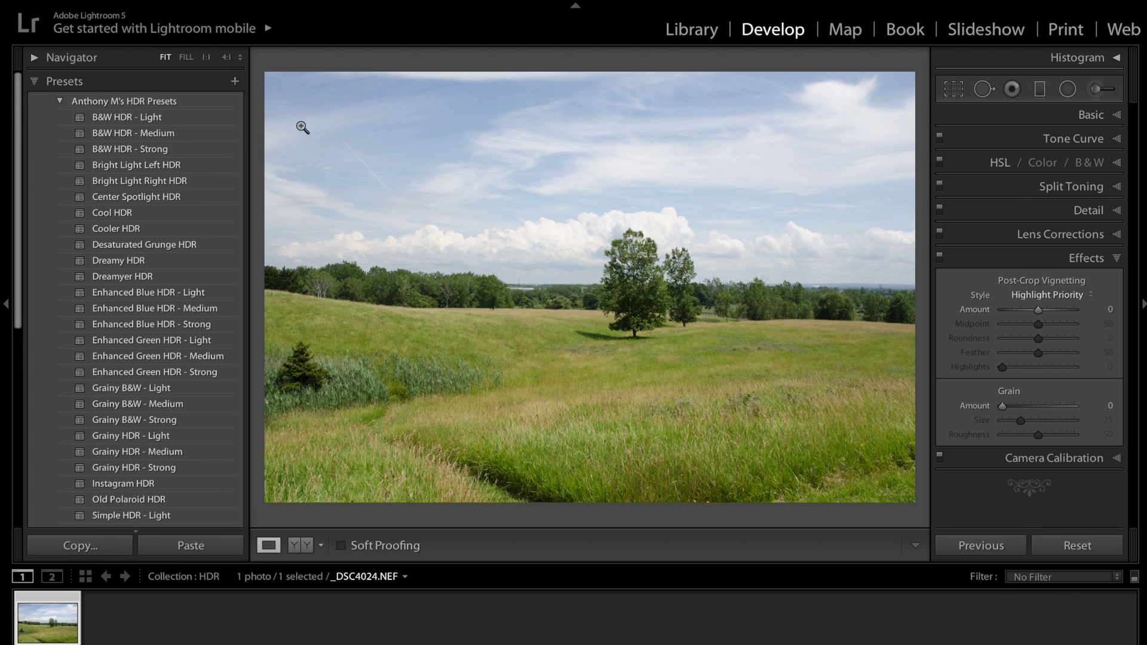
scroll(168, 259, "down", 3)
scroll(168, 259, "down", 3)
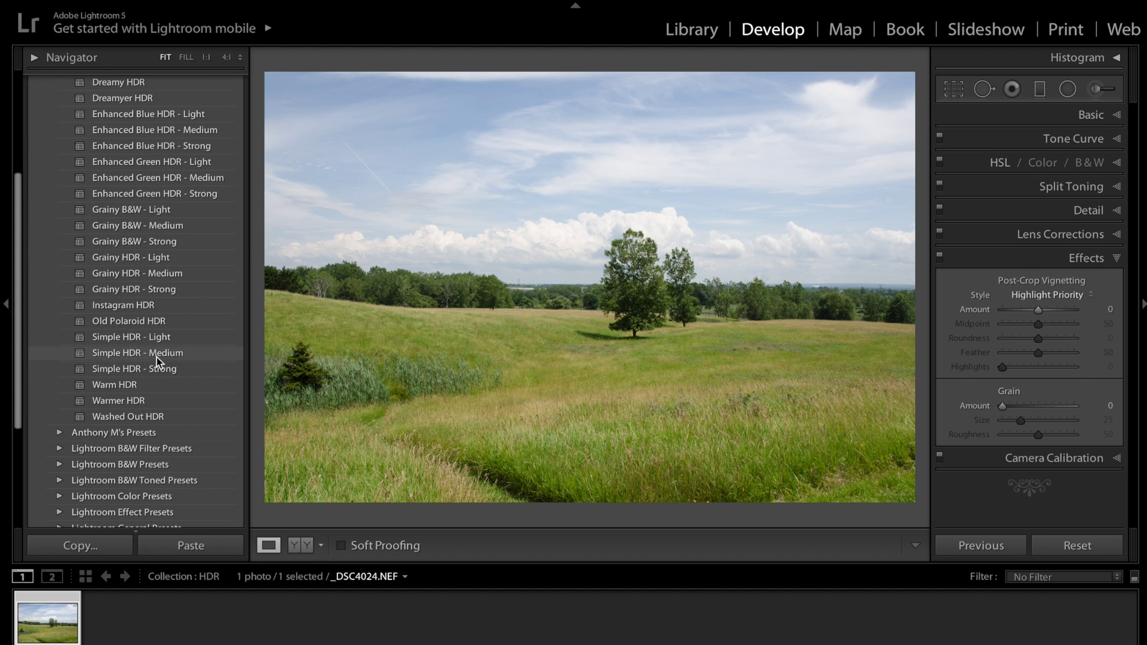
left_click(131, 340)
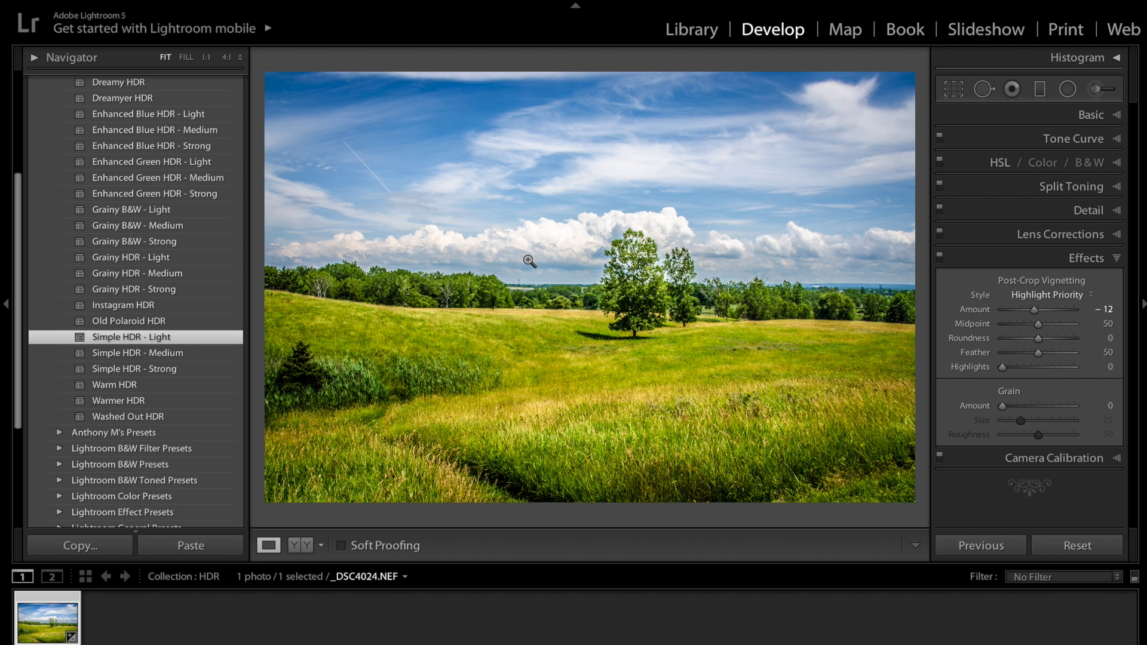
left_click(154, 353)
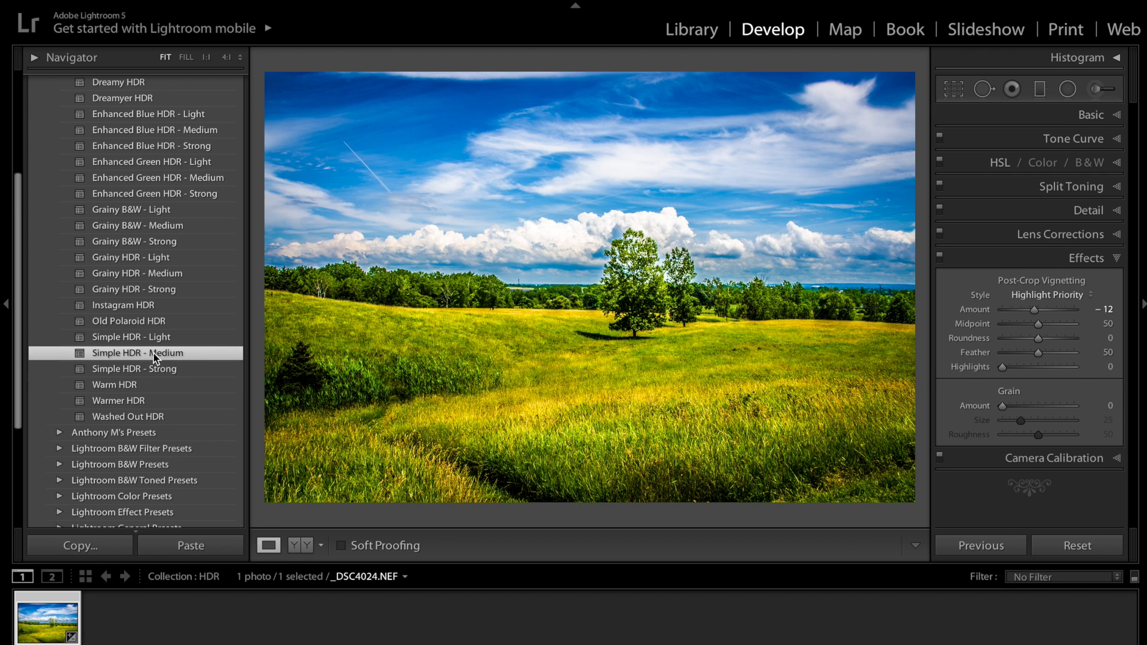
- Preview B&W HDR - Medium, then finish with Grainy B&W - Strong (grain amount 100)
scroll(154, 357, "up", 5)
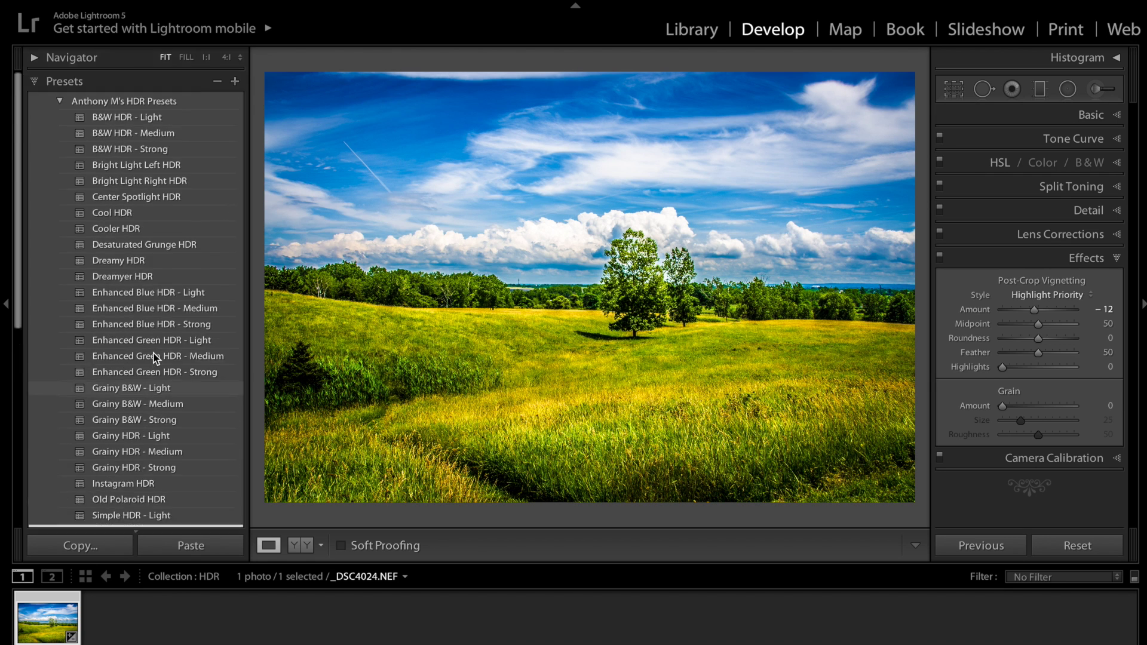
left_click(111, 134)
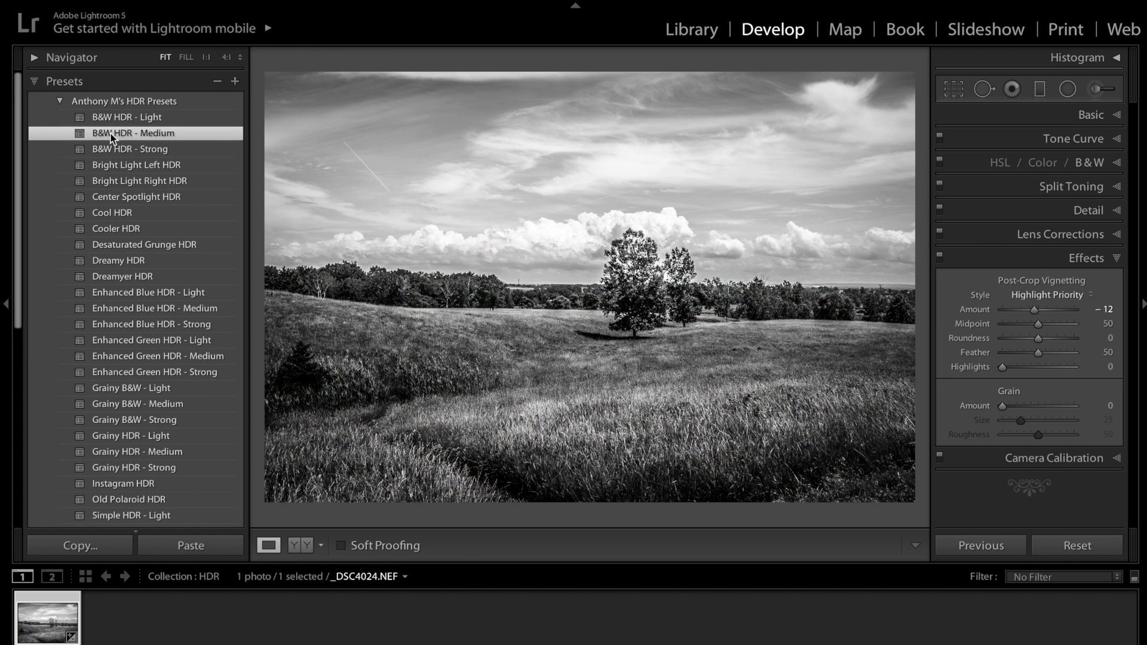
scroll(141, 275, "down", 5)
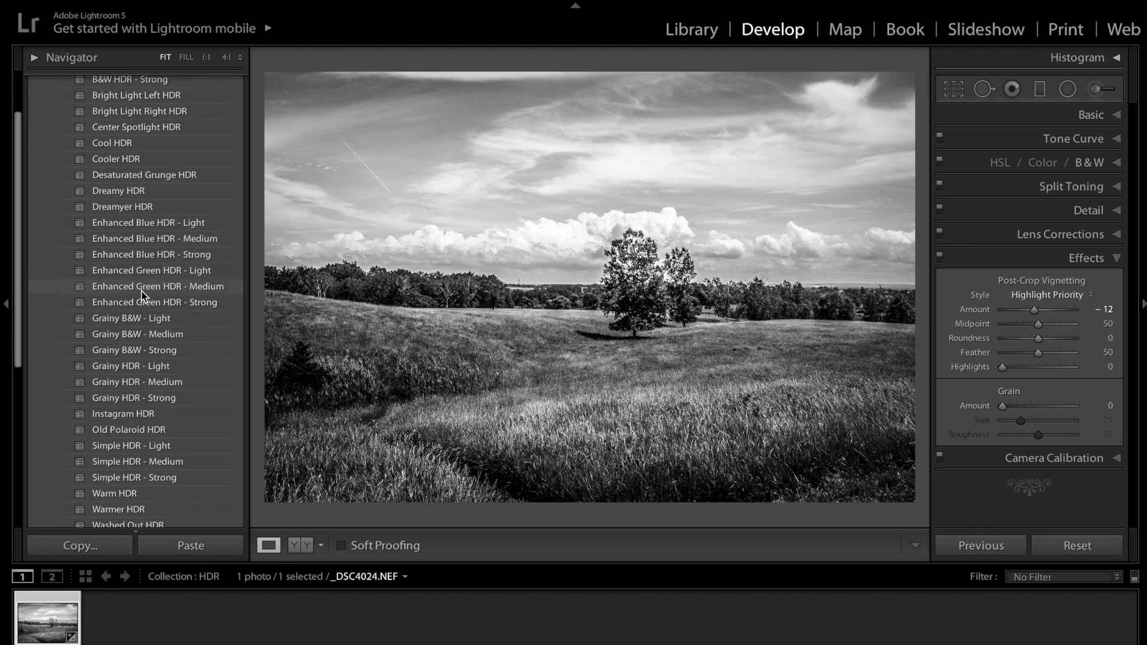
scroll(142, 293, "down", 1)
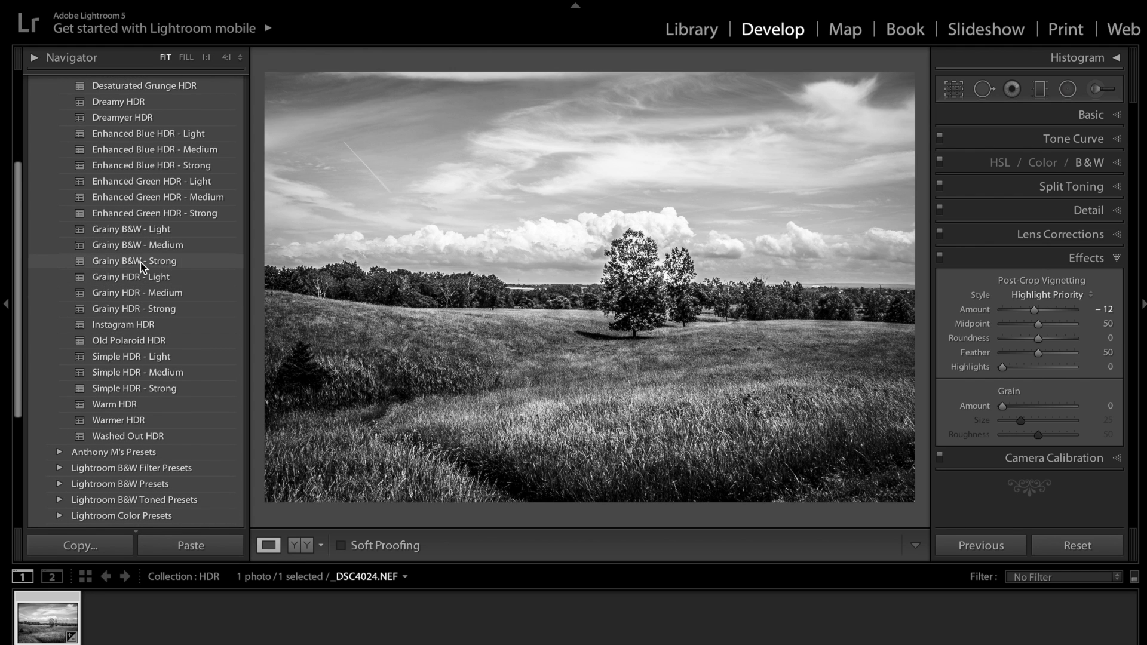
left_click(141, 261)
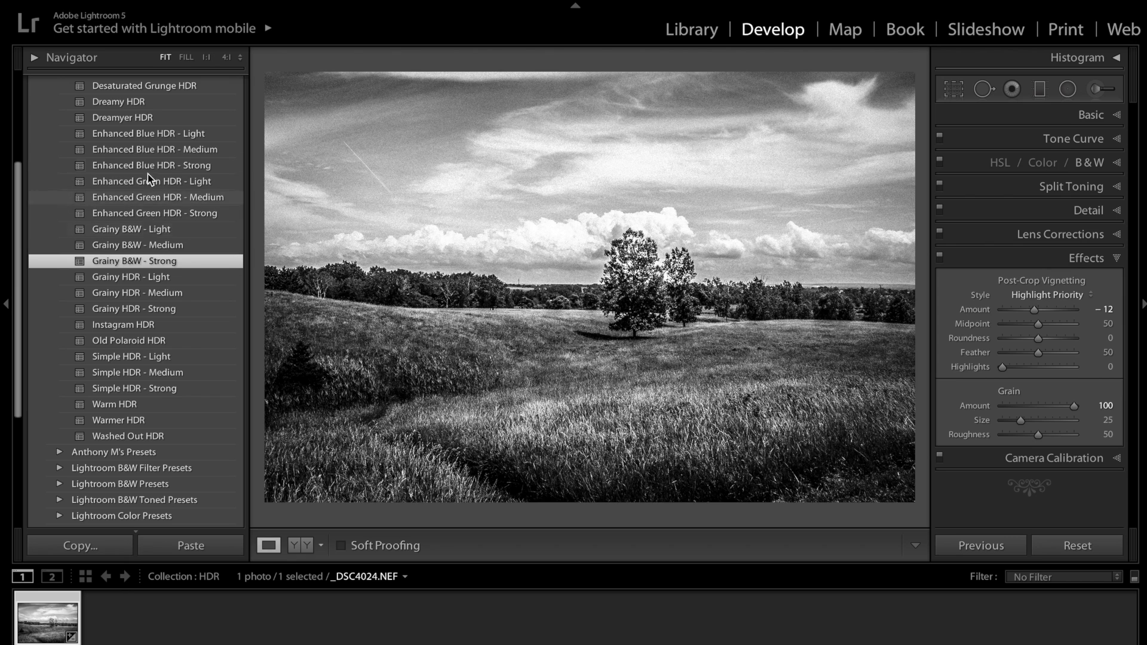
left_click(1074, 547)
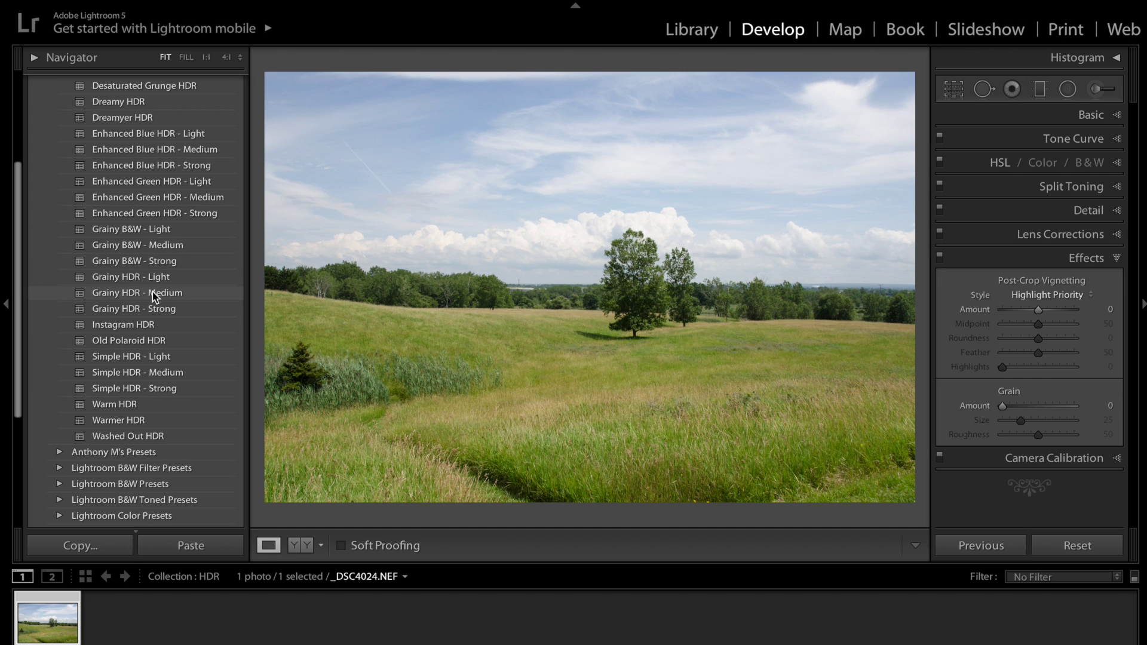
scroll(160, 308, "up", 3)
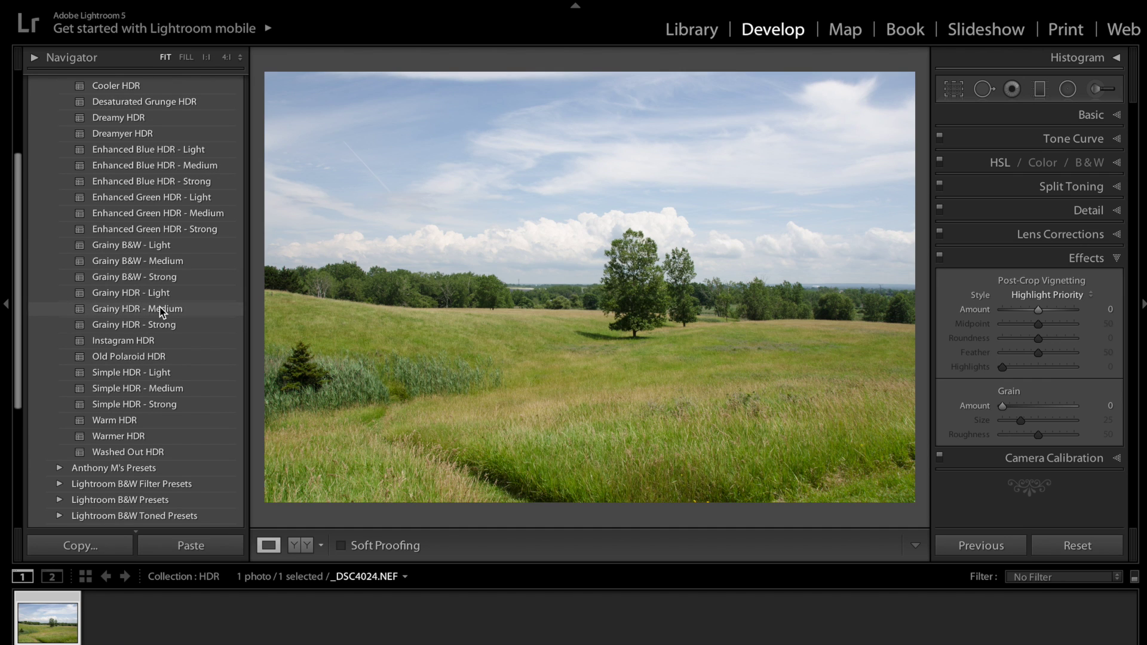
scroll(160, 307, "up", 6)
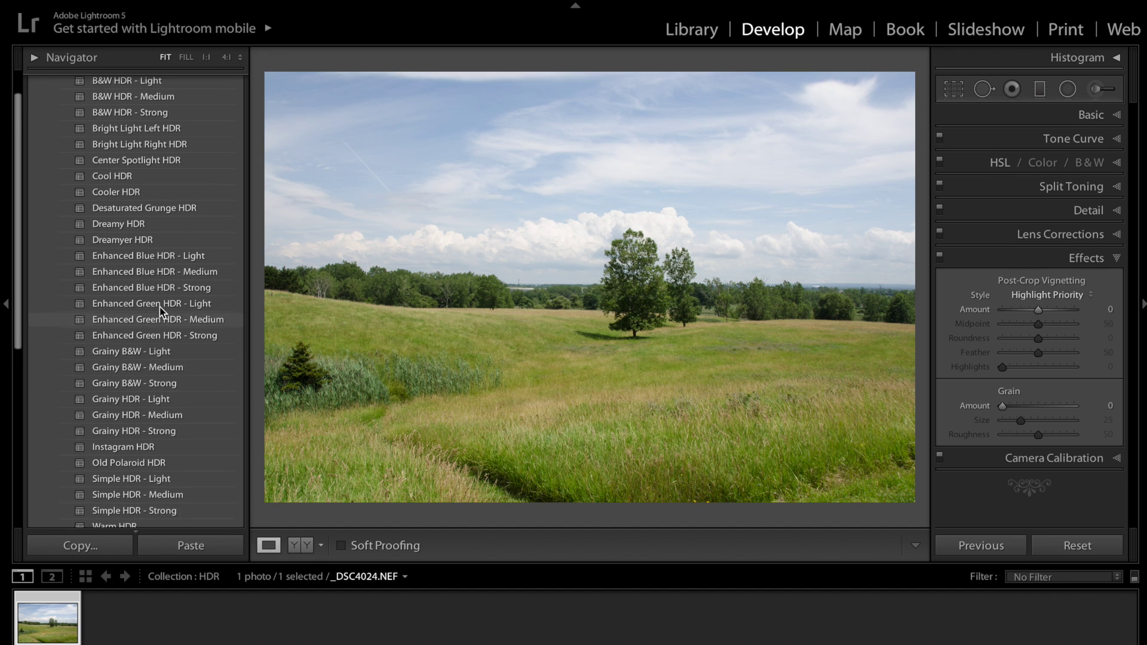
left_click(160, 248)
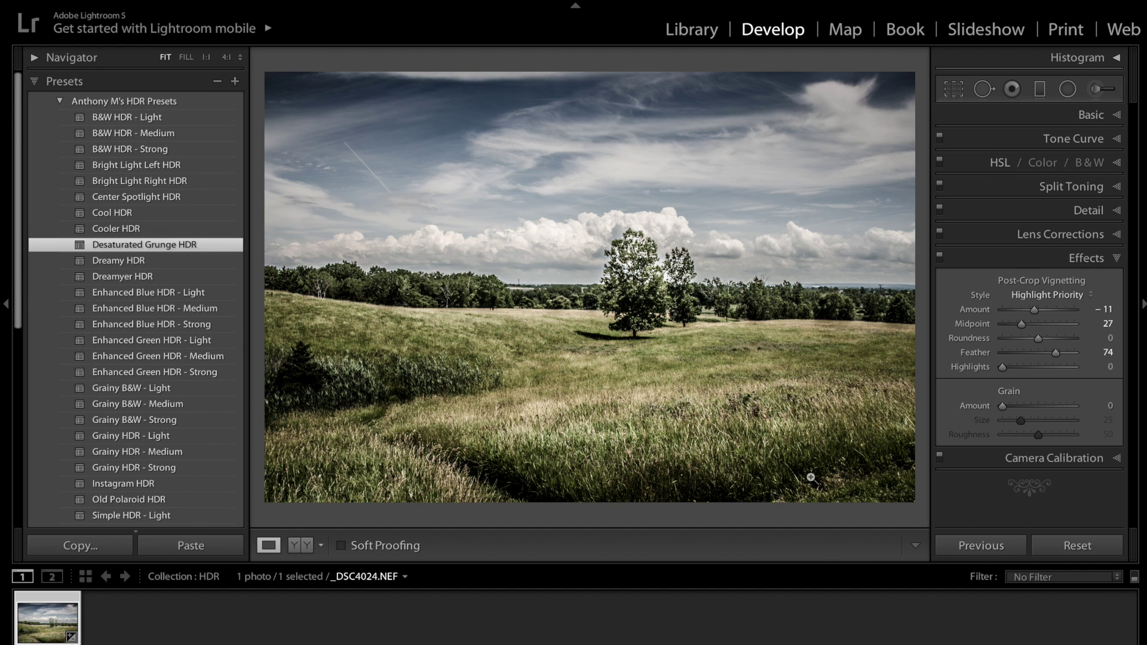
left_click(1067, 553)
scroll(96, 378, "down", 5)
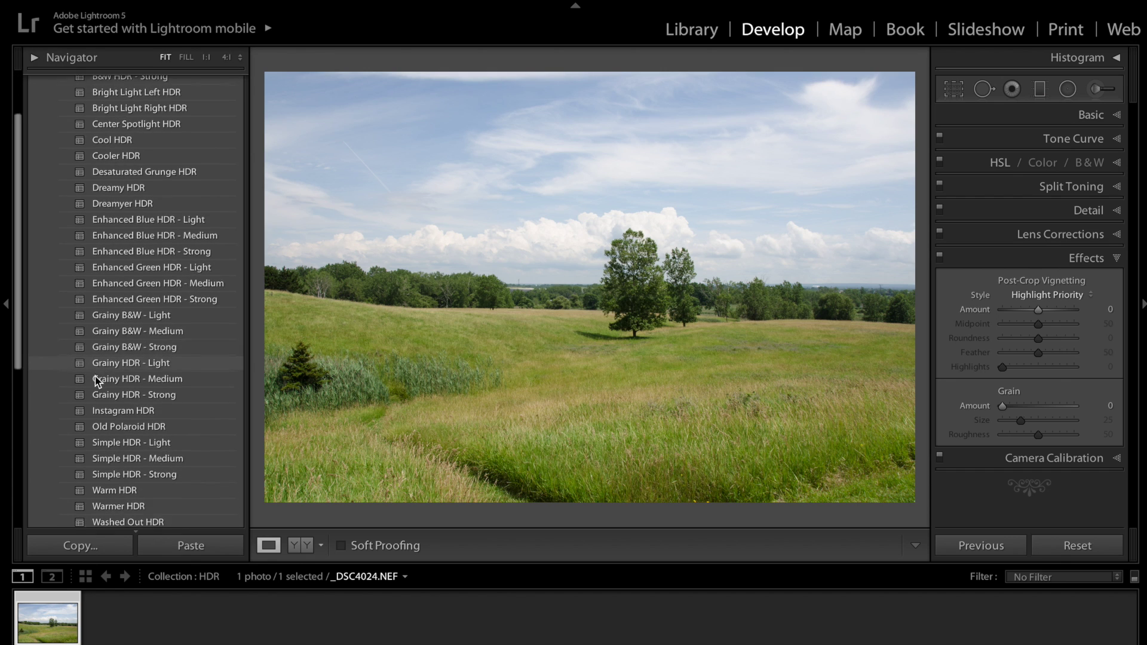
scroll(95, 377, "down", 1)
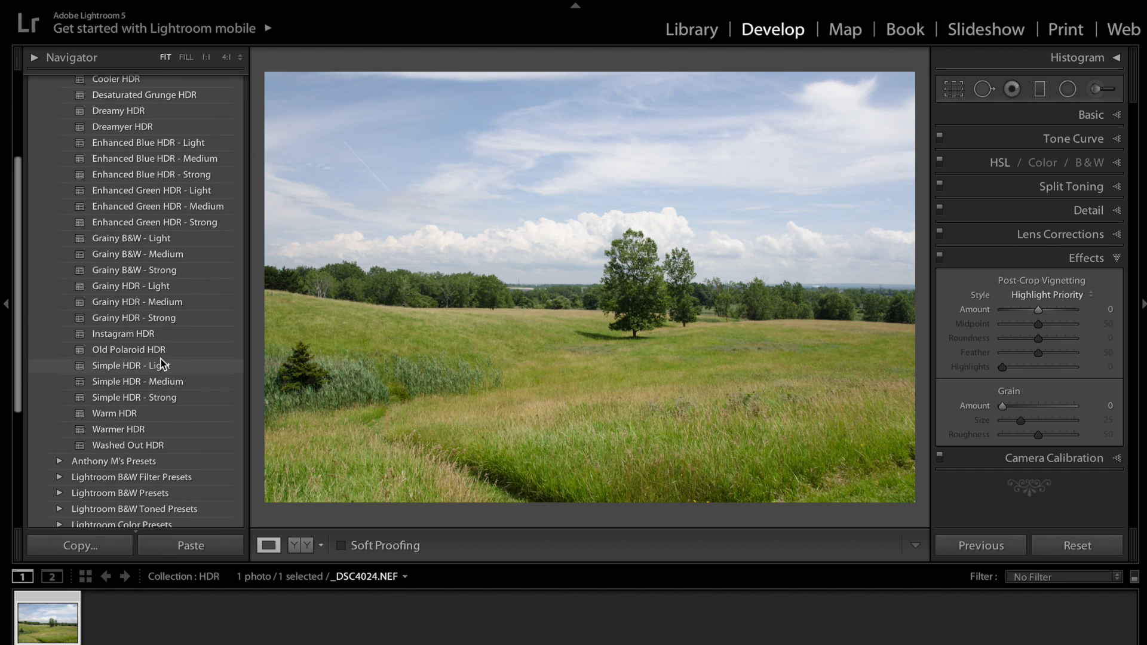
left_click(114, 336)
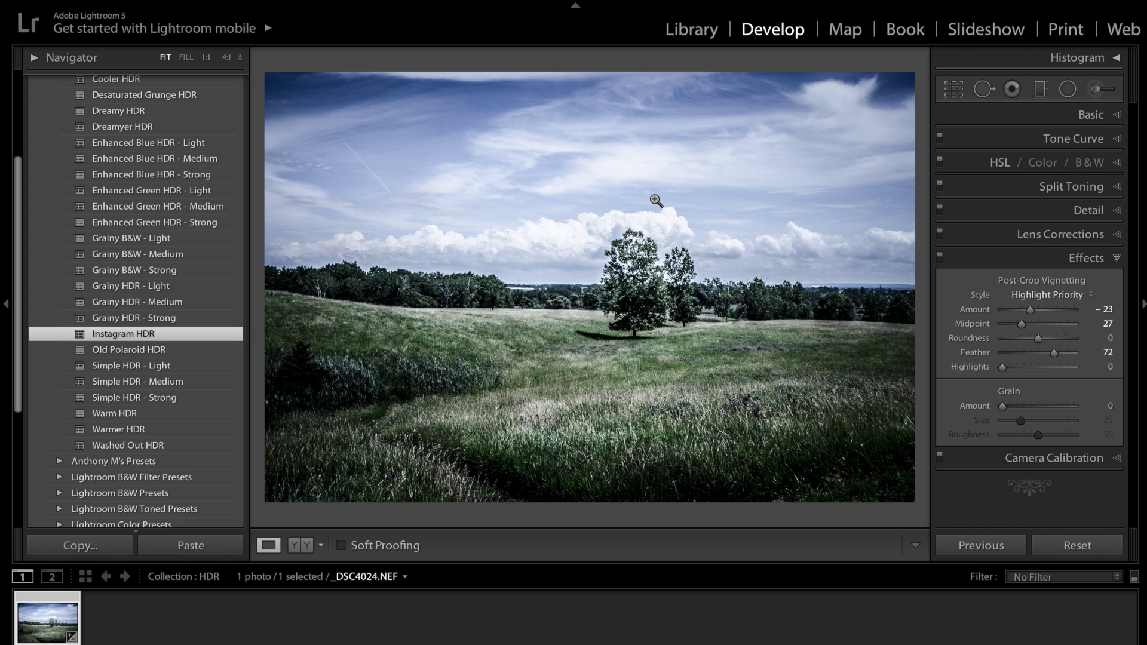
left_click(1085, 546)
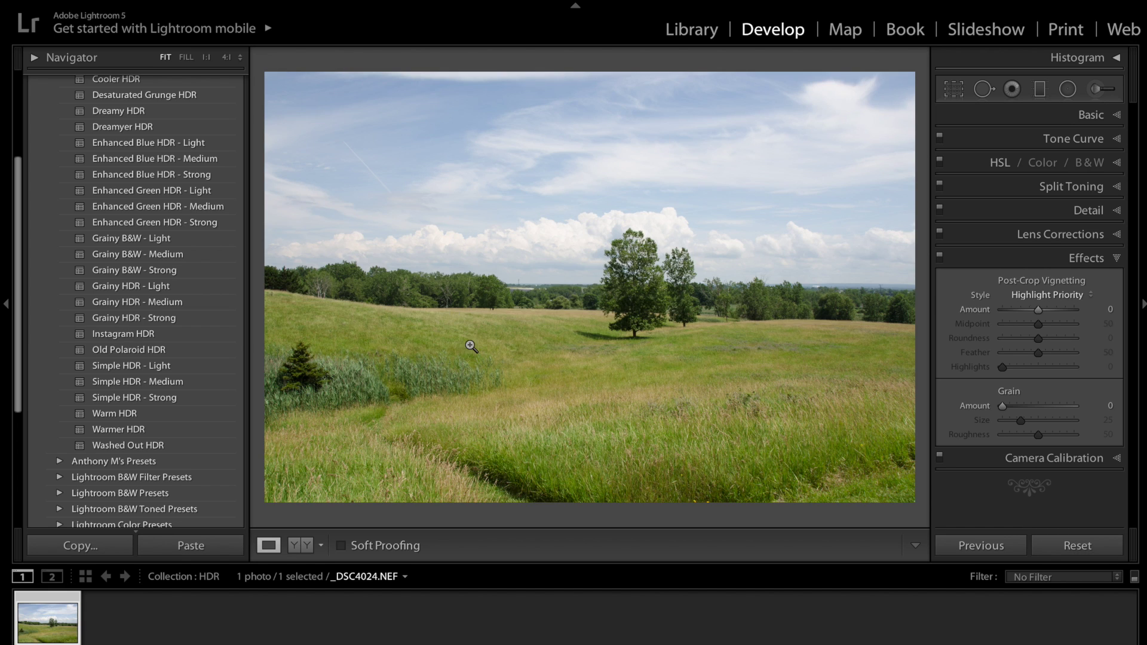
- Swap the Effects panel for Basic, then apply Simple HDR - Medium followed by Simple HDR - Light
left_click(1119, 261)
left_click(1113, 116)
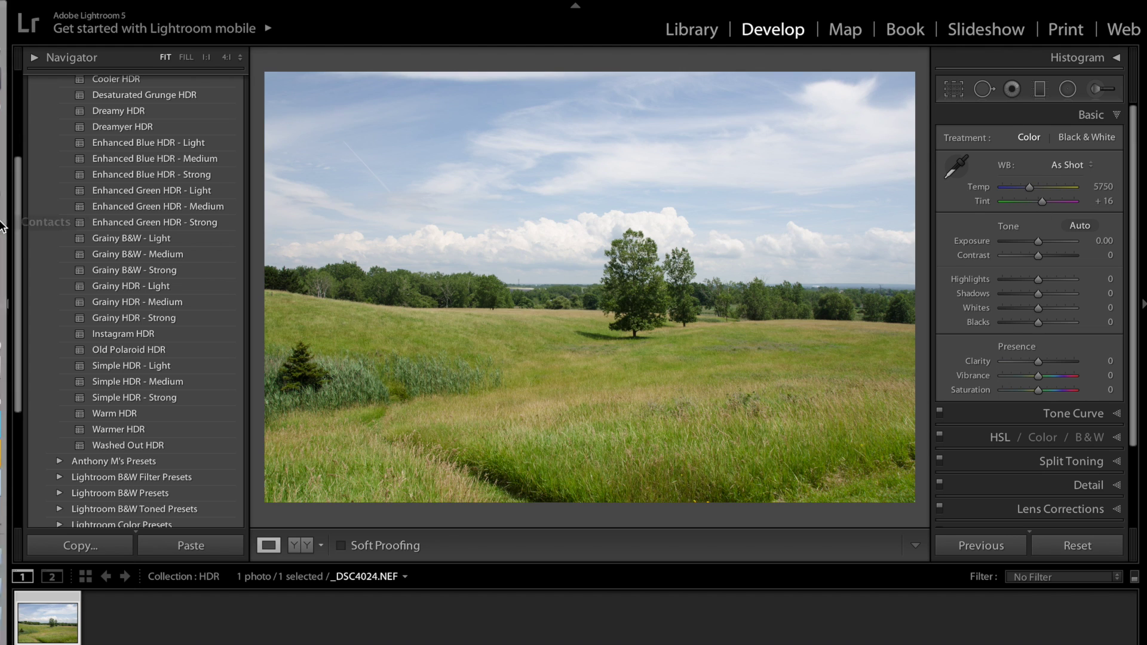
left_click(125, 384)
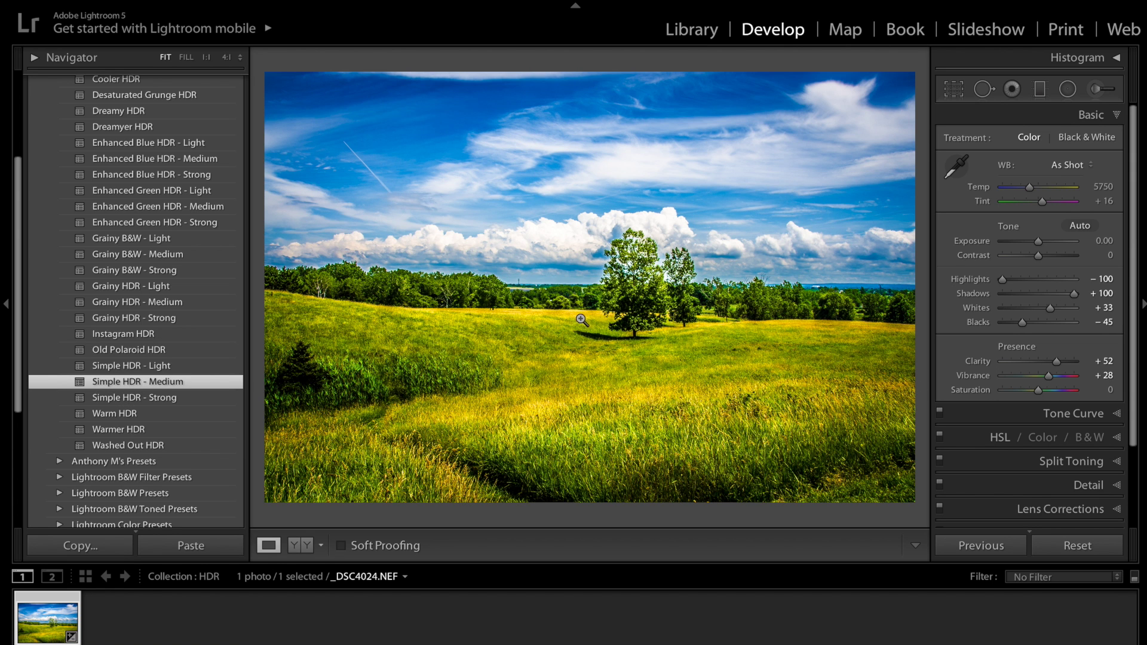
left_click(148, 367)
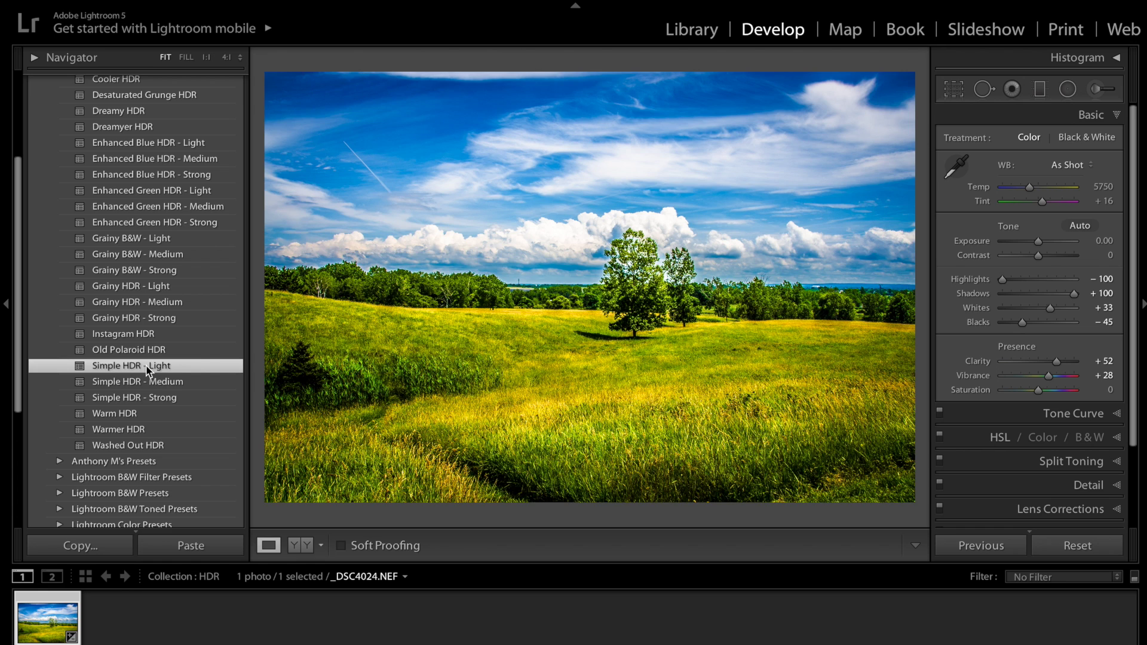